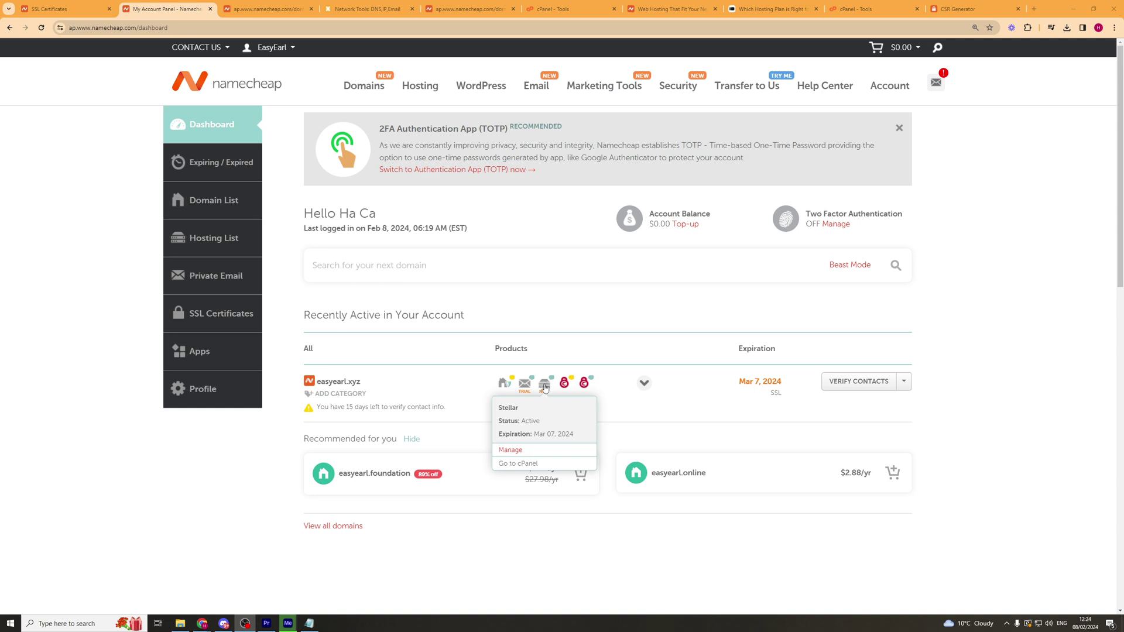
# Step: Go to the easyearl.xyz hosting account's cPanel from the Namecheap dashboard
pyautogui.click(525, 464)
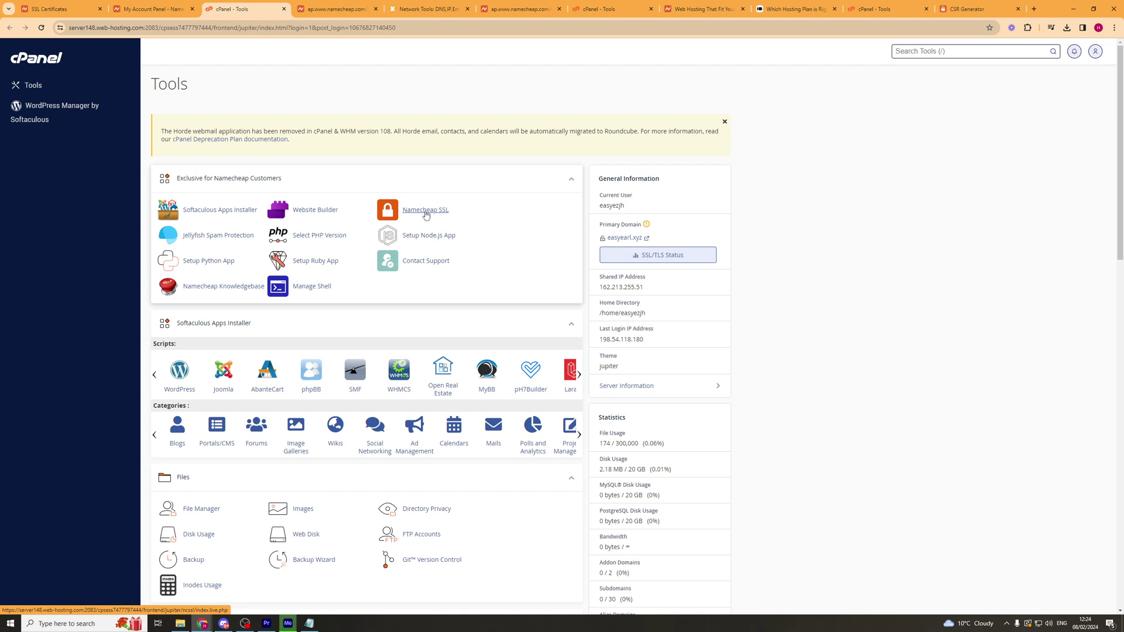
# Step: Launch the Namecheap SSL tool from the cPanel Tools page
pyautogui.click(425, 211)
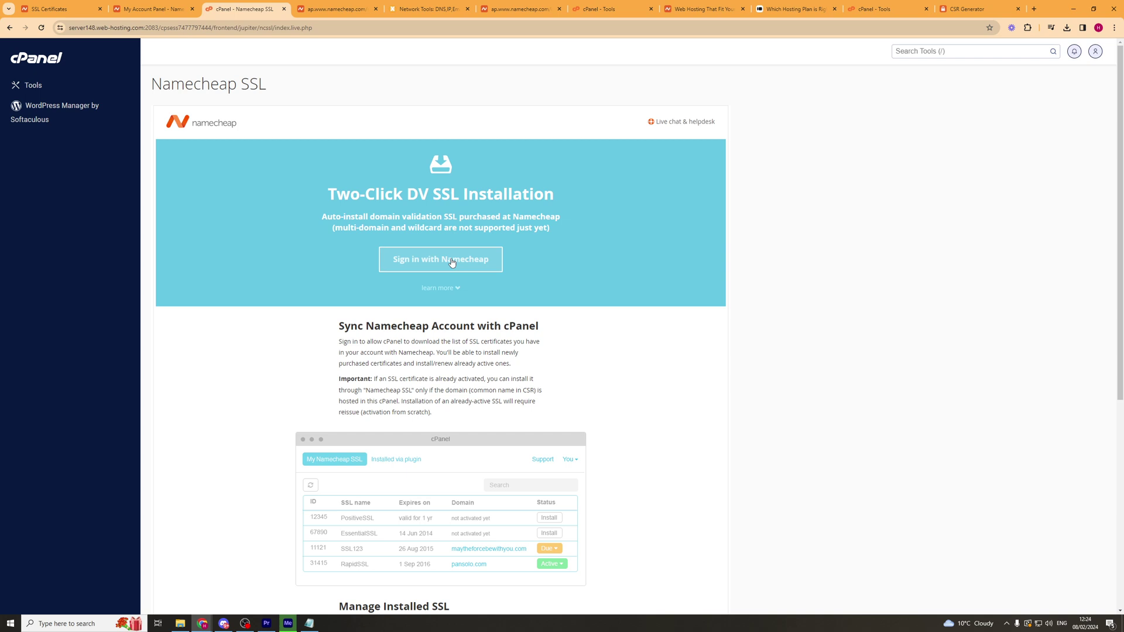
pyautogui.scroll(-1, 493, 284)
pyautogui.scroll(1, 493, 286)
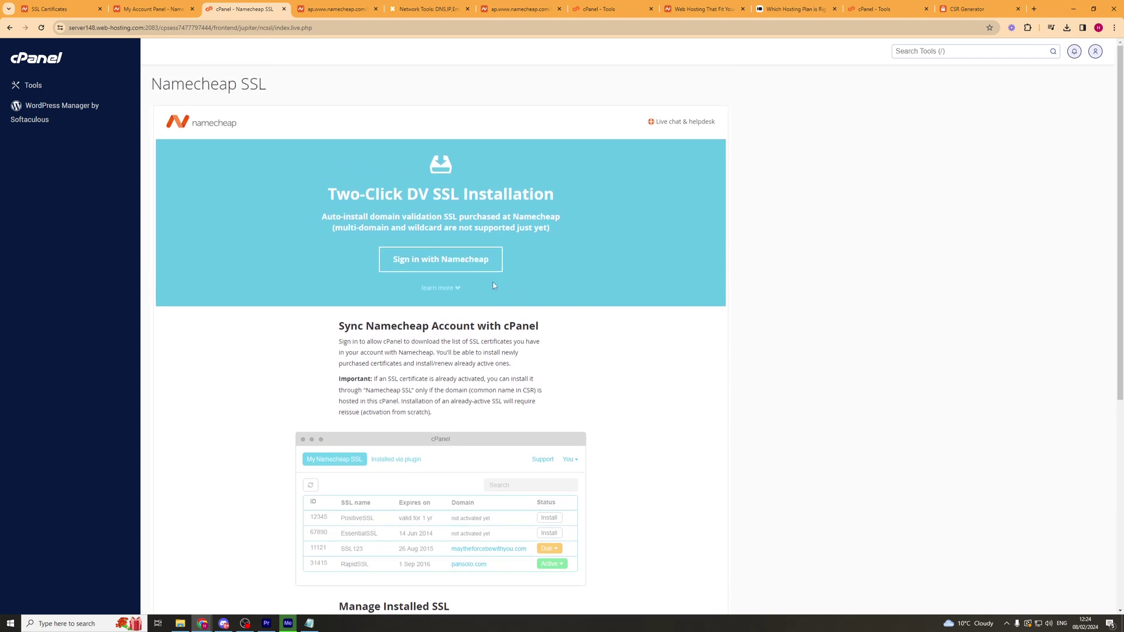
# Step: Sign in with Namecheap so the PositiveSSL for easyearl.xyz shows as ready for installation
pyautogui.click(463, 260)
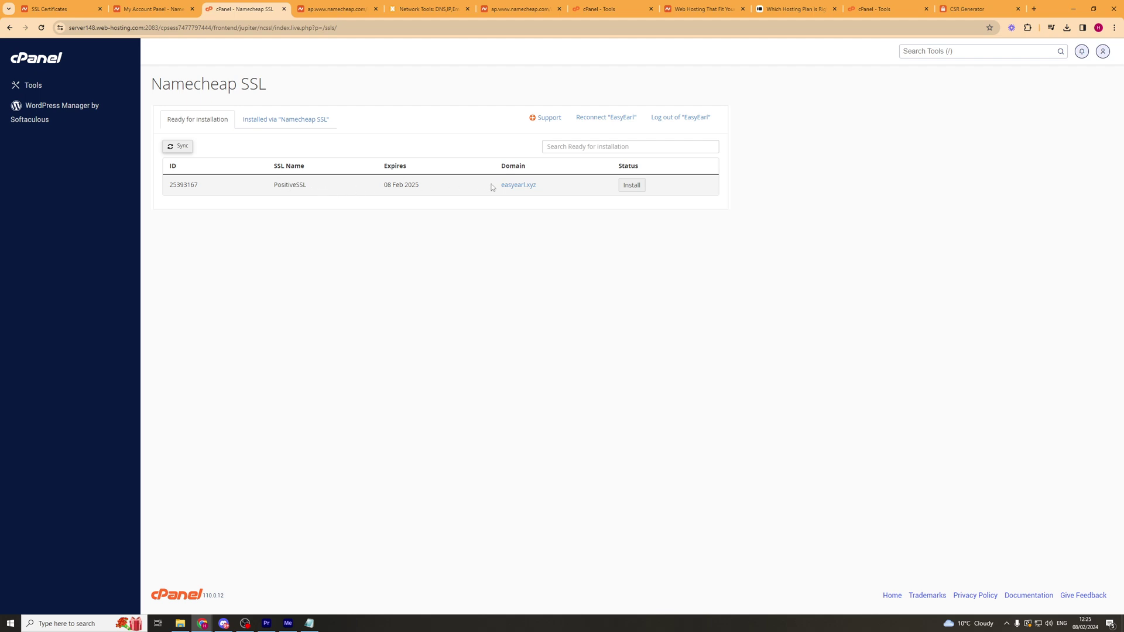
# Step: Install the PositiveSSL certificate on the easyearl.xyz domain
pyautogui.click(633, 188)
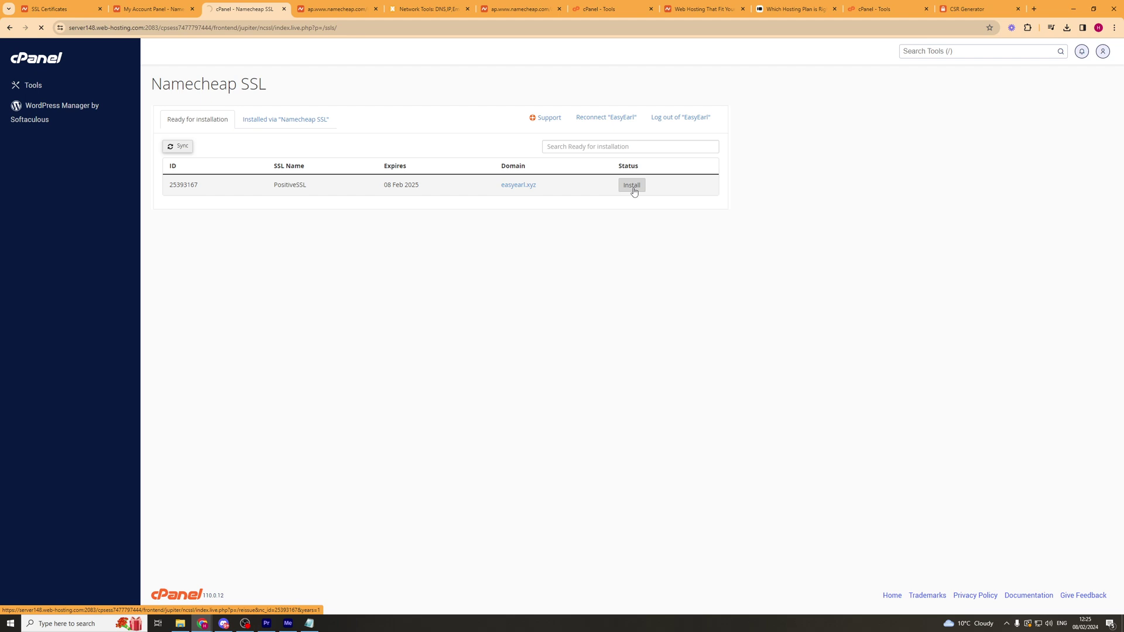
pyautogui.click(334, 209)
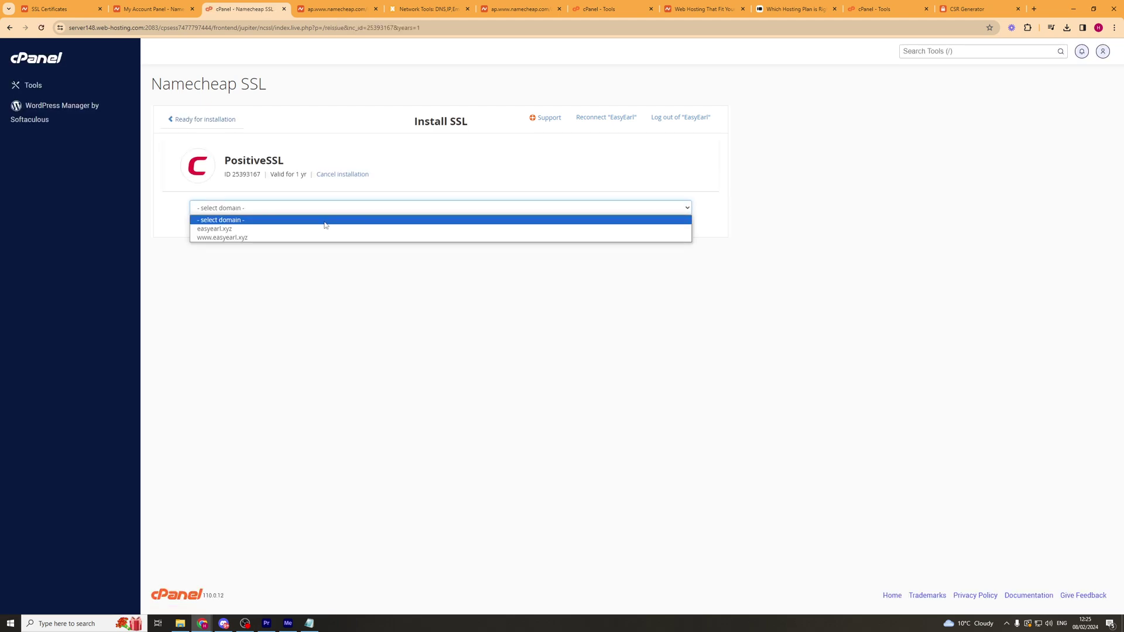
pyautogui.click(251, 229)
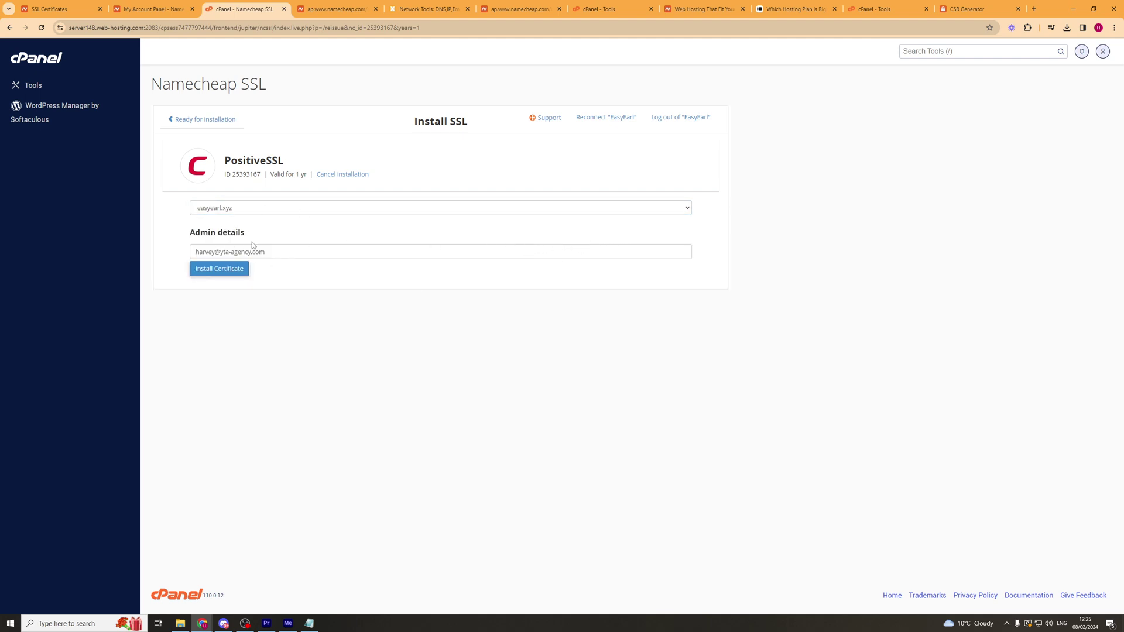
pyautogui.click(234, 270)
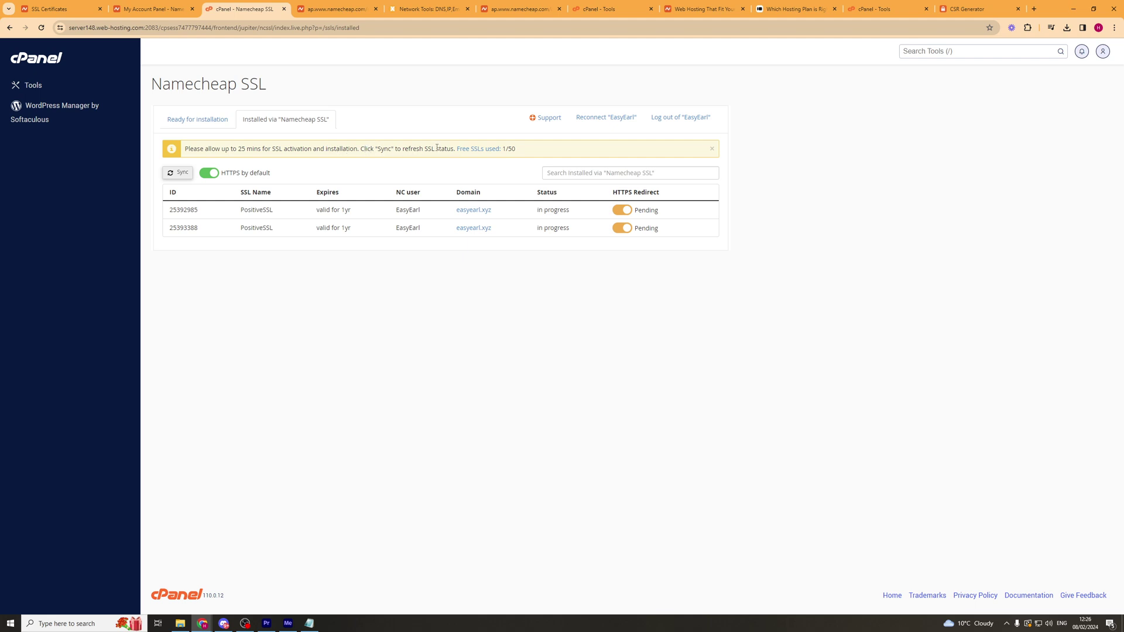
# Step: Sync the installed certificates list, visit easyearl.xyz in a new tab, and return to cPanel
pyautogui.click(176, 174)
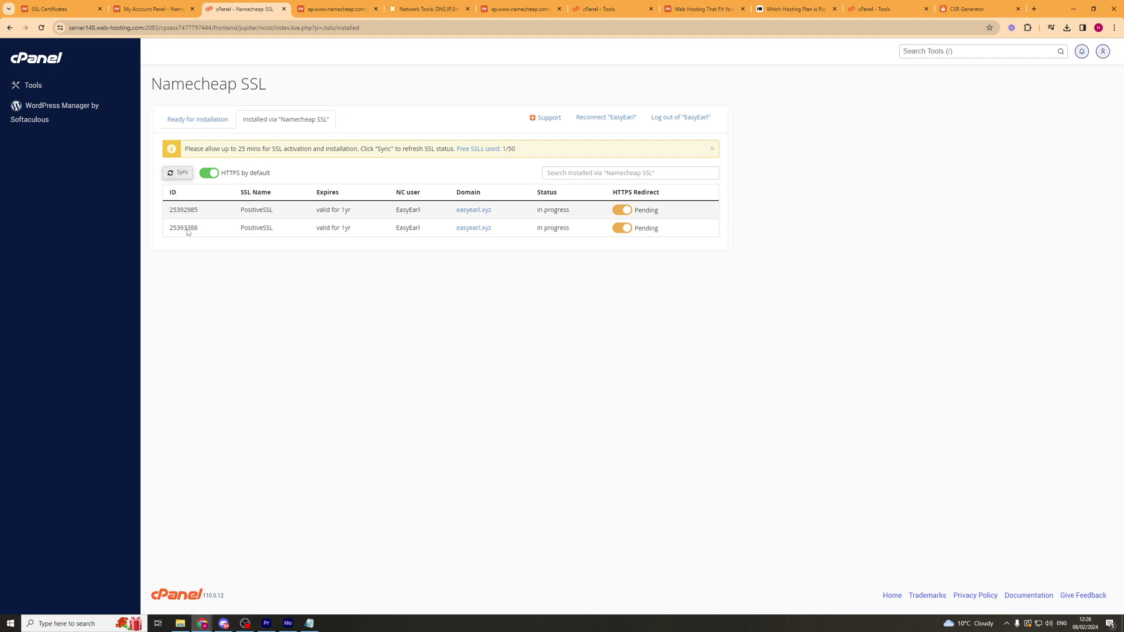
pyautogui.click(480, 211)
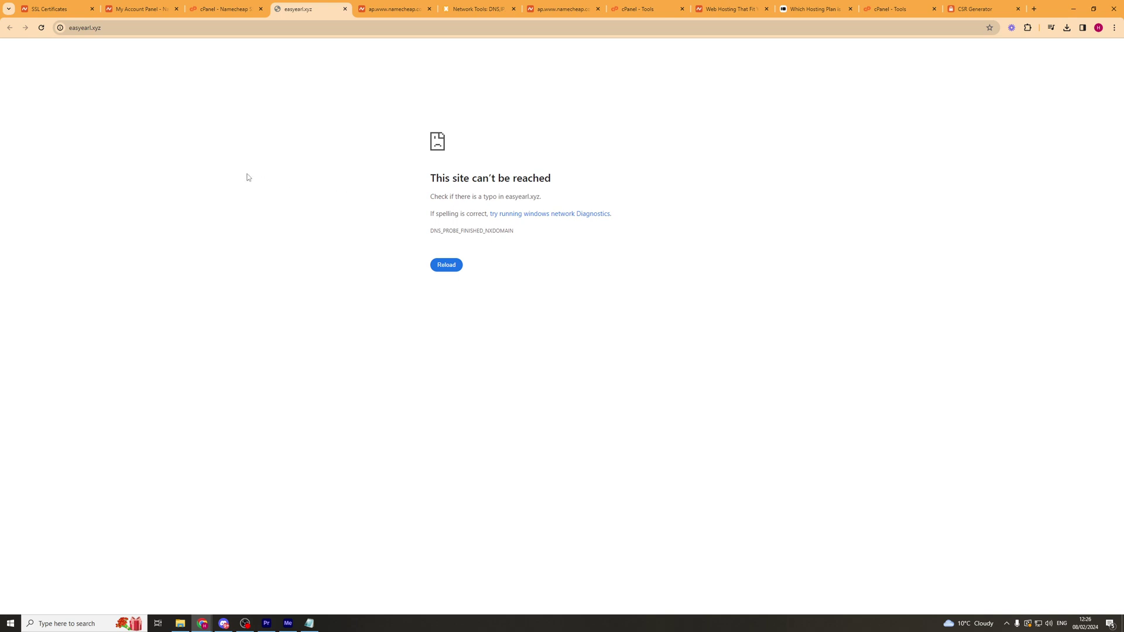
pyautogui.click(234, 16)
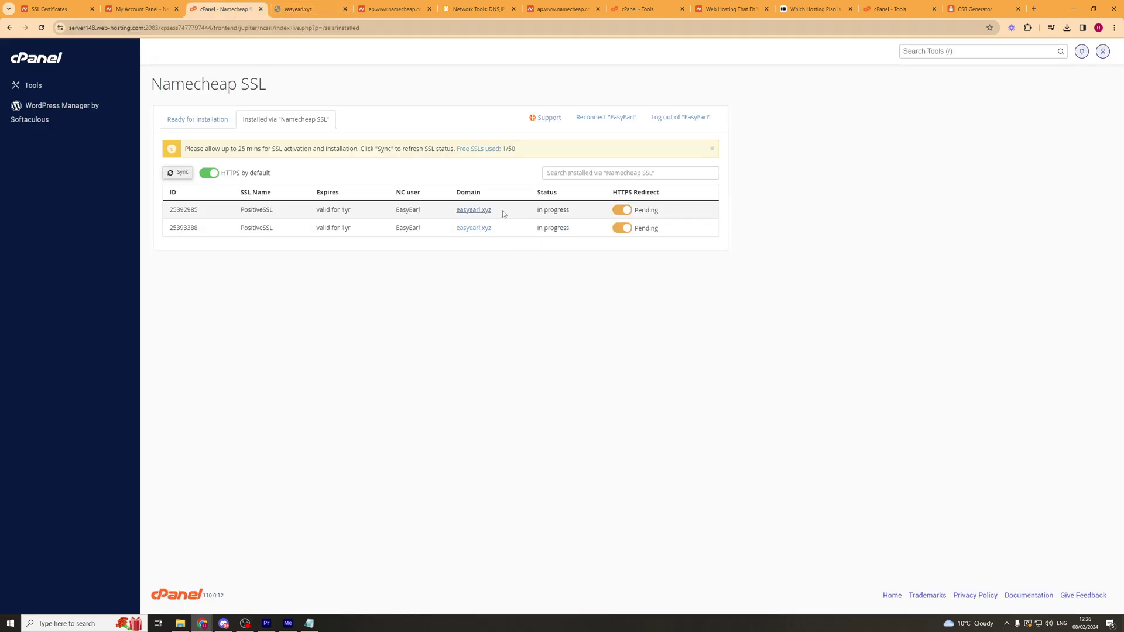
# Step: Copy the easyearl.xyz domain name from the first installed certificate row
pyautogui.moveTo(502, 211); pyautogui.dragTo(454, 211)
pyautogui.rightClick(468, 216)
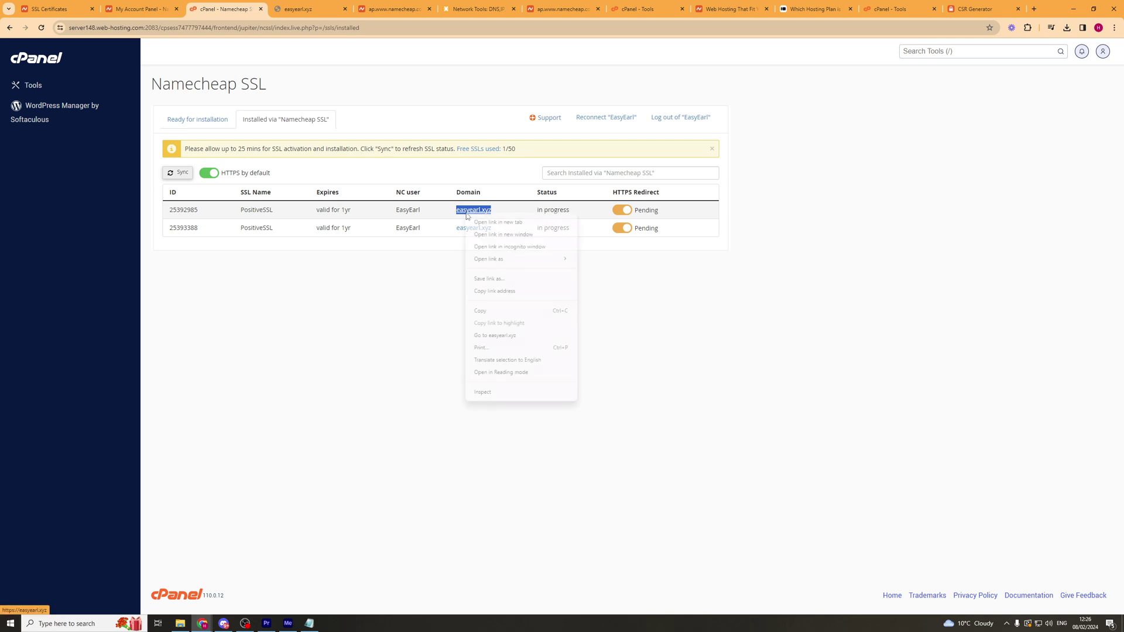
pyautogui.click(501, 310)
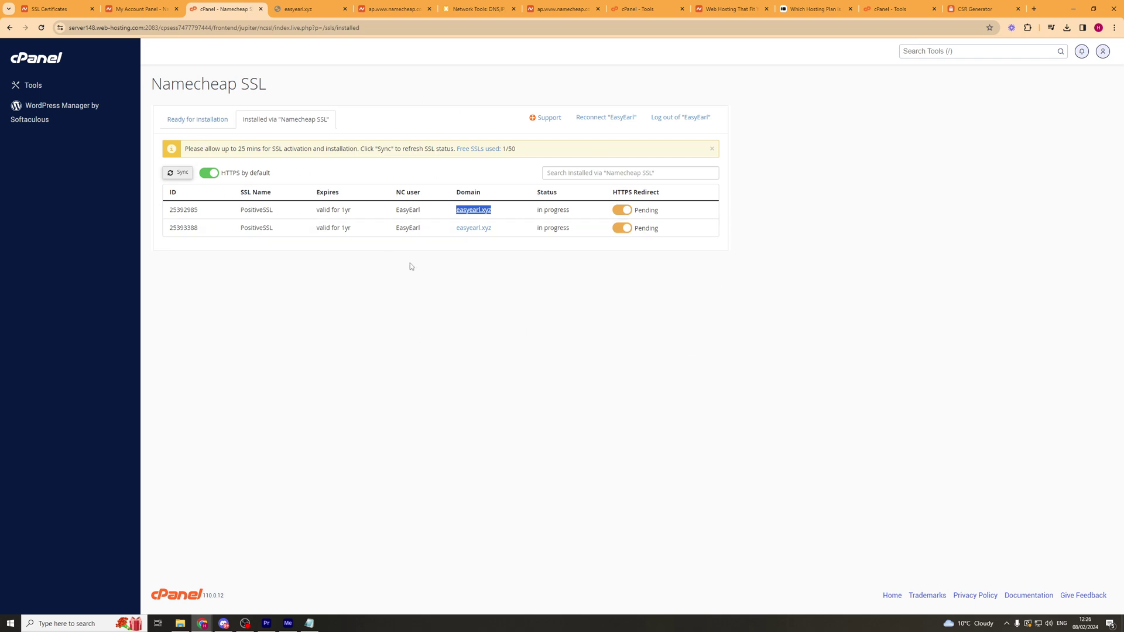
# Step: Show the Ready for installation list with PositiveSSL 25393167 for easyearl.xyz
pyautogui.click(229, 121)
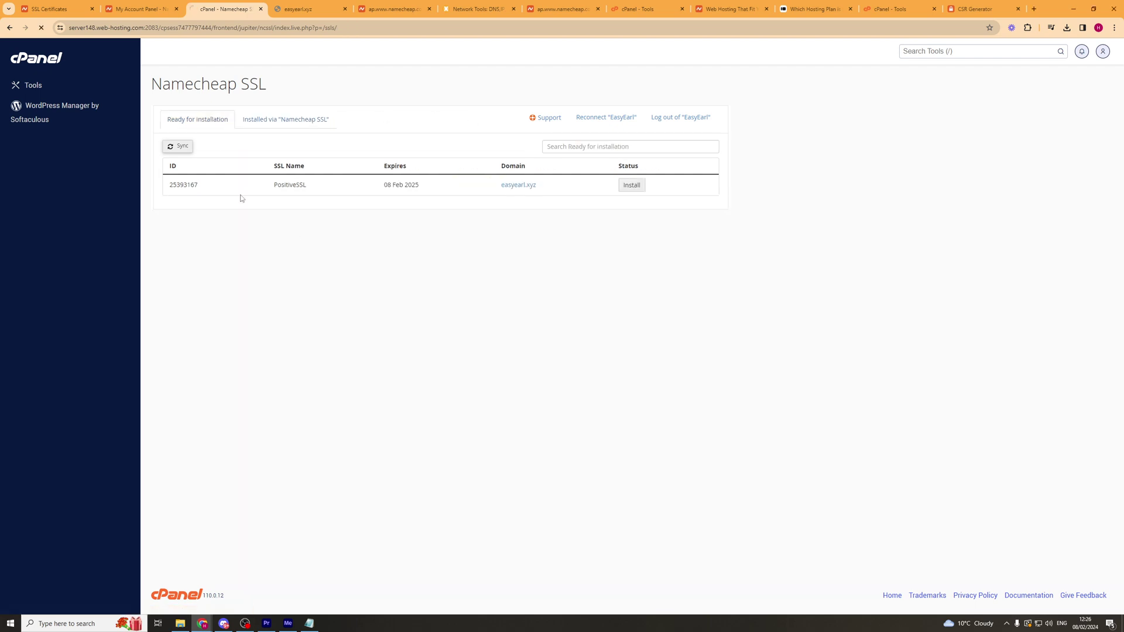